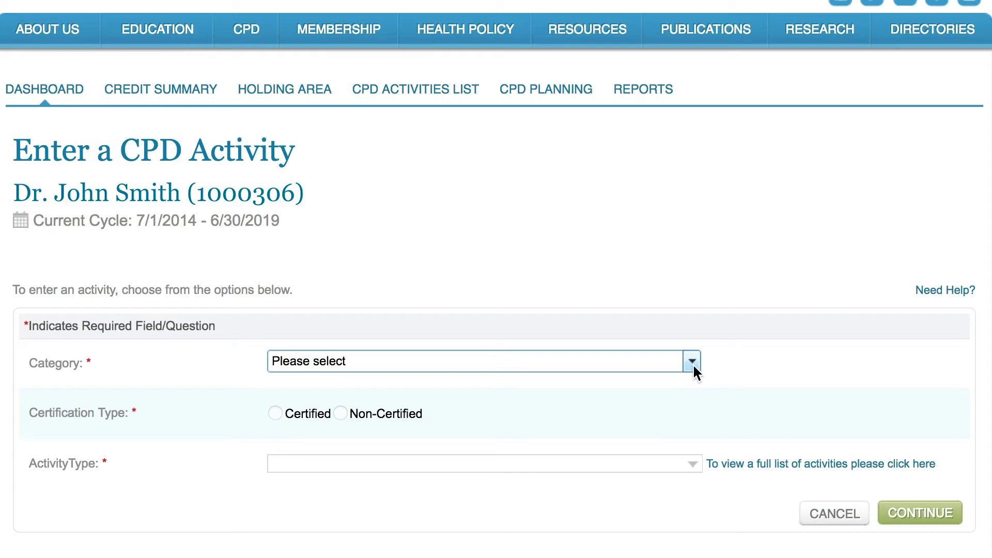
Step: Set category Group Learning, type CFPC Certified Mainpro+ Activities, delivered live in person
{"action": "left_click", "coordinate": [692, 361]}
{"action": "left_click", "coordinate": [620, 402]}
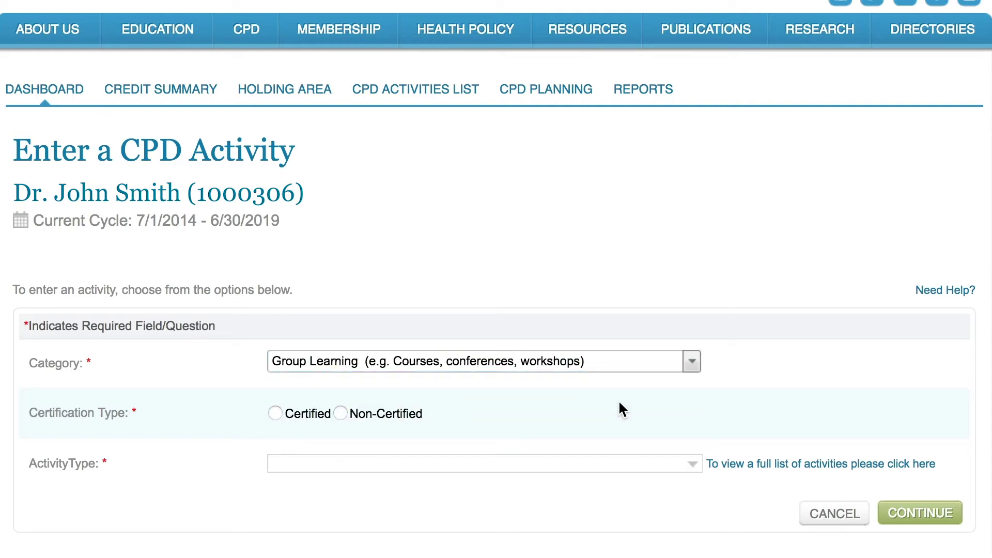
{"action": "left_click", "coordinate": [694, 361]}
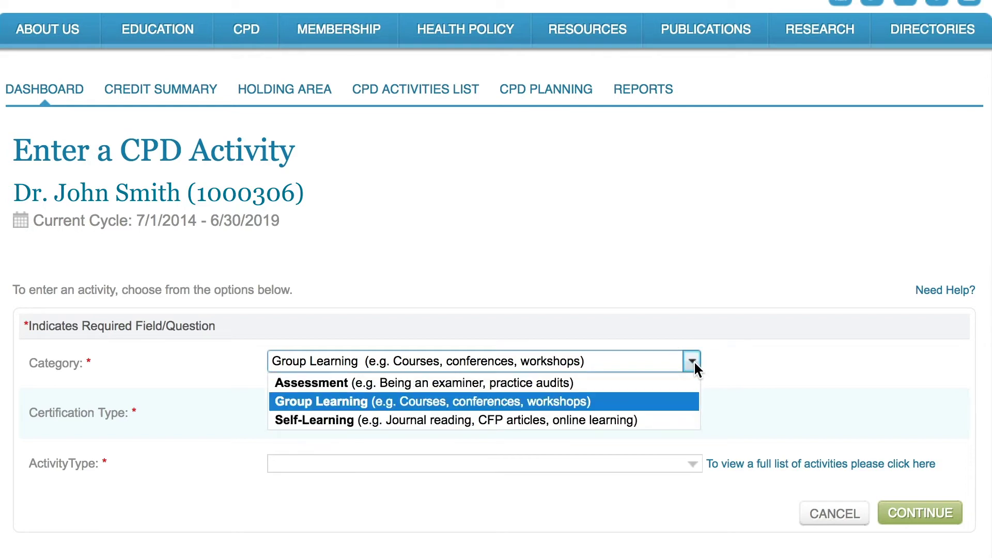
{"action": "left_click", "coordinate": [694, 361]}
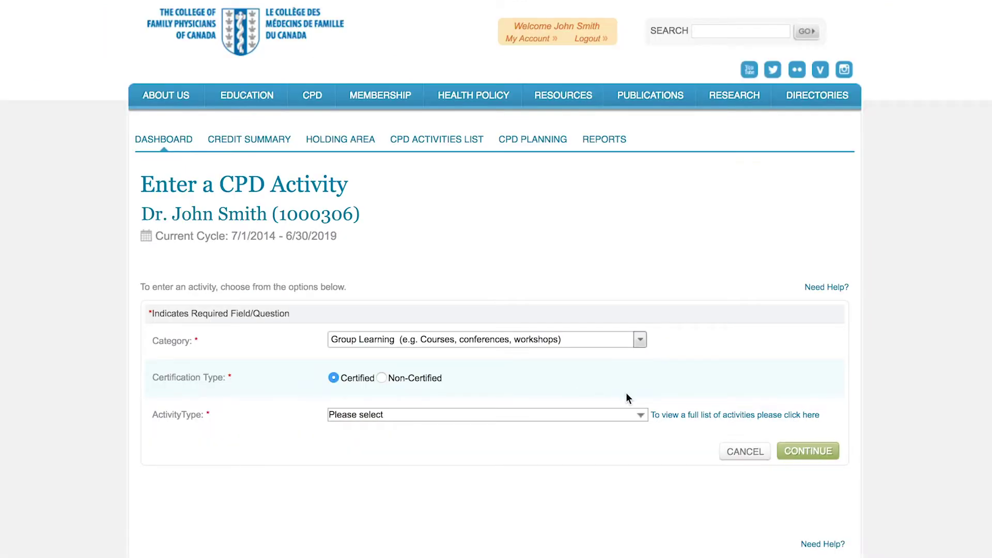
{"action": "left_click", "coordinate": [642, 416]}
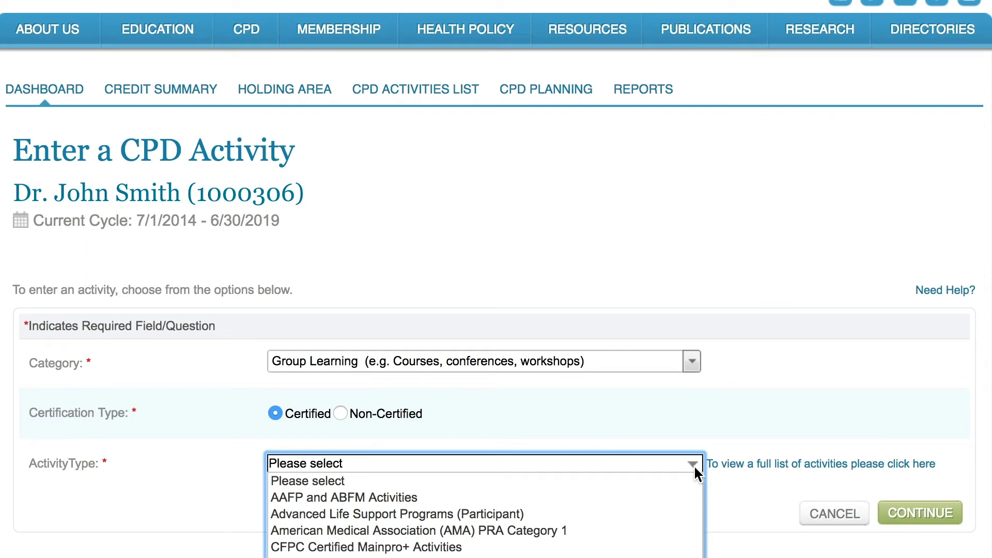
{"action": "left_click", "coordinate": [597, 549]}
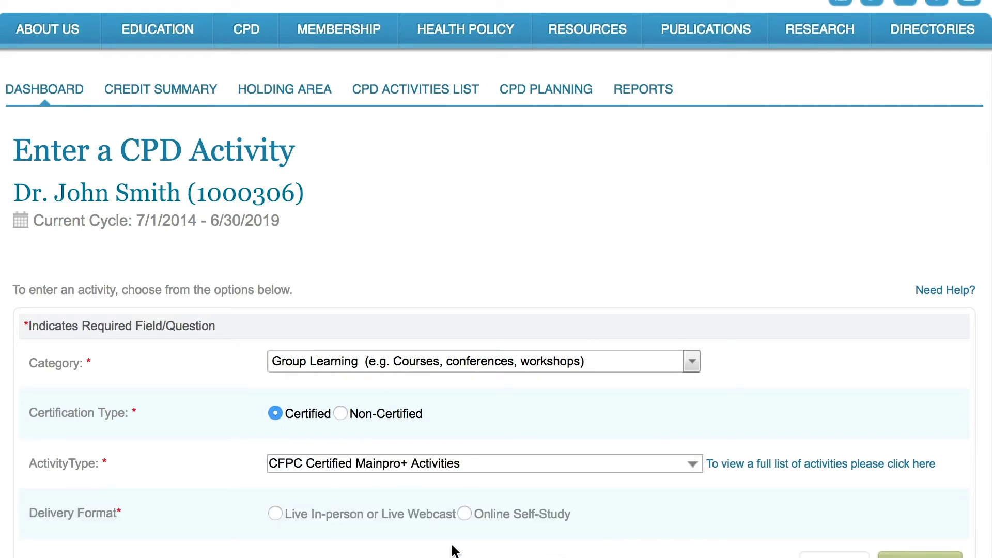
{"action": "left_click", "coordinate": [275, 514]}
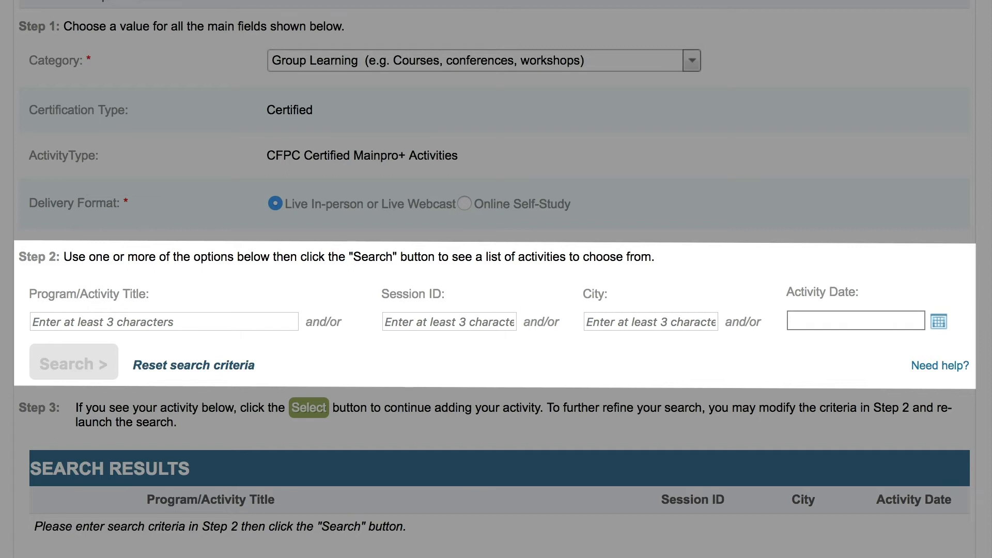
Step: Search for activities titled 'Poverty' with the city set to Belleville
{"action": "left_click", "coordinate": [89, 322]}
{"action": "type", "text": "Poverty"}
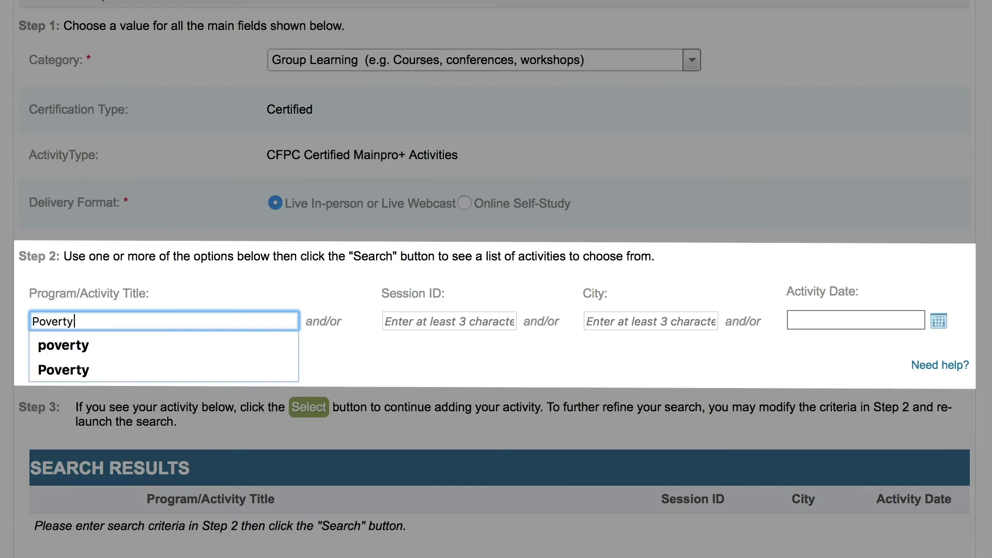
{"action": "key", "text": "Tab"}
{"action": "left_click", "coordinate": [650, 322]}
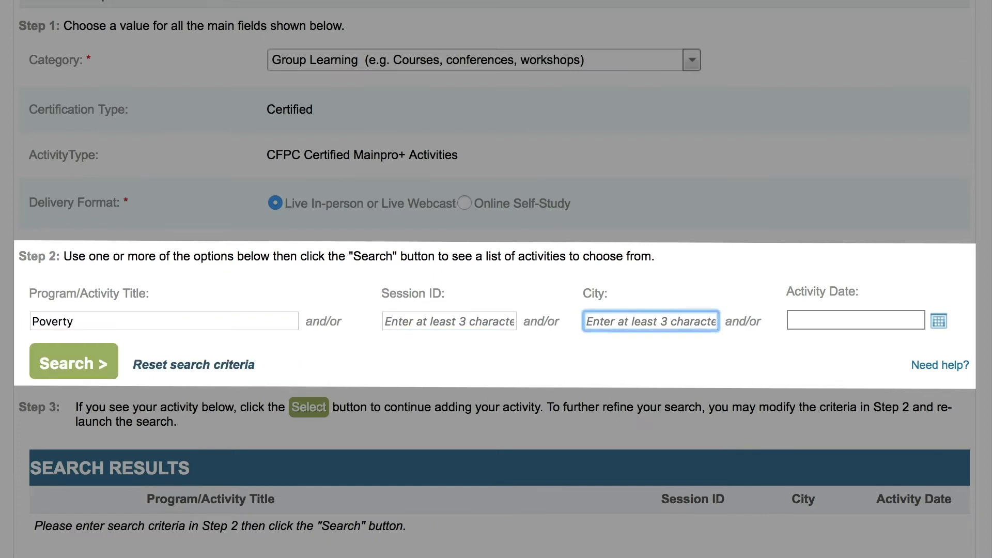
{"action": "type", "text": "Belleville"}
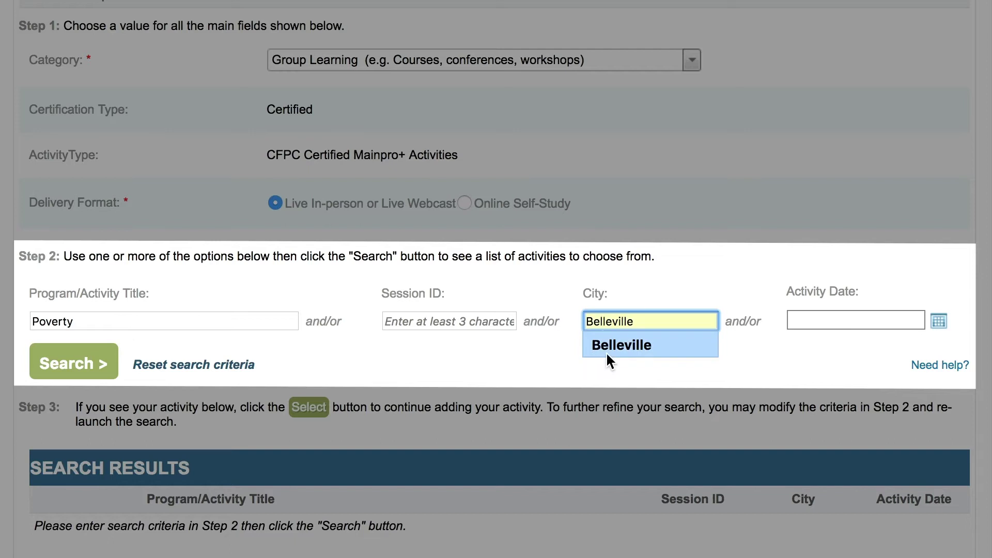
{"action": "left_click", "coordinate": [607, 354]}
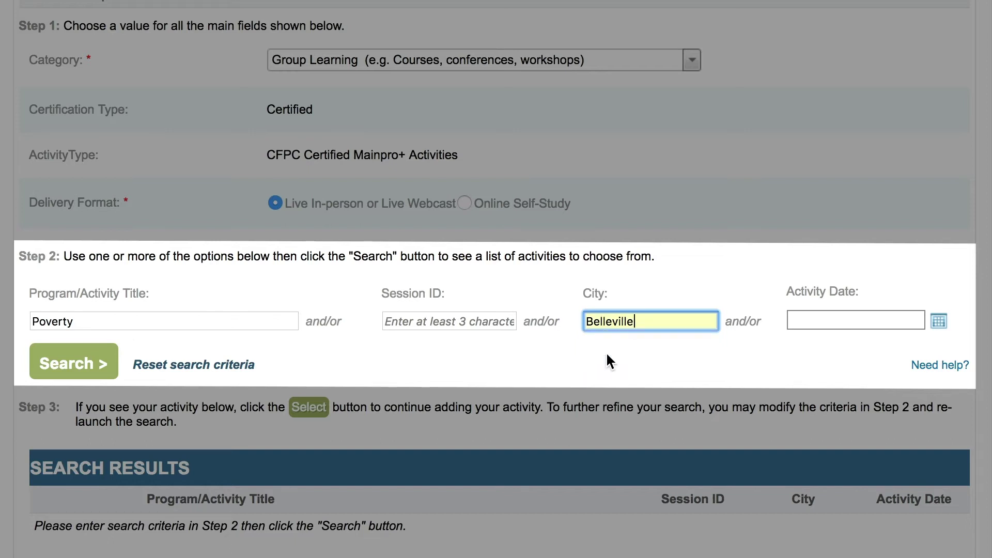
{"action": "left_click", "coordinate": [71, 366]}
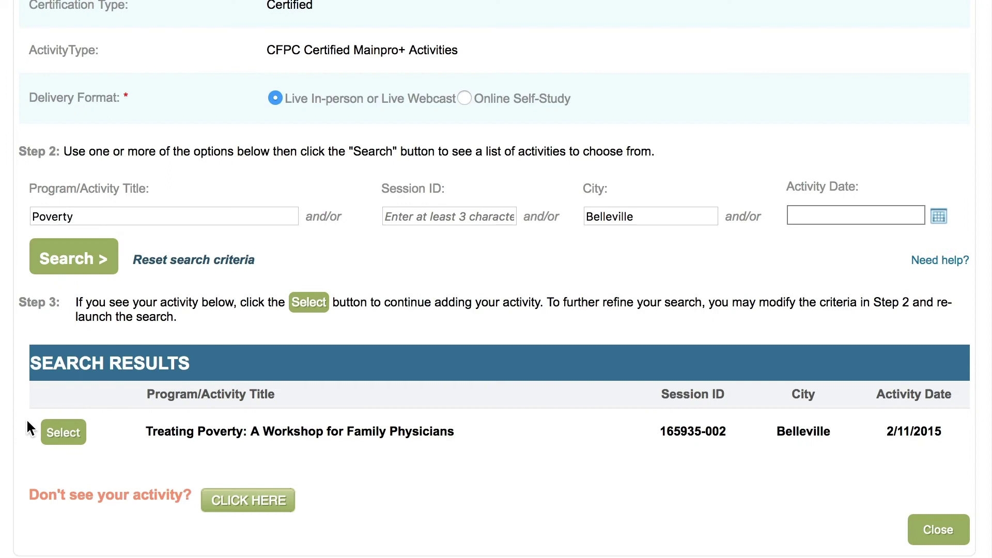
Step: Select the Treating Poverty: A Workshop for Family Physicians result and submit its pre-filled details
{"action": "left_click", "coordinate": [59, 440]}
{"action": "scroll", "coordinate": [62, 444], "scroll_direction": "down", "scroll_amount": 10}
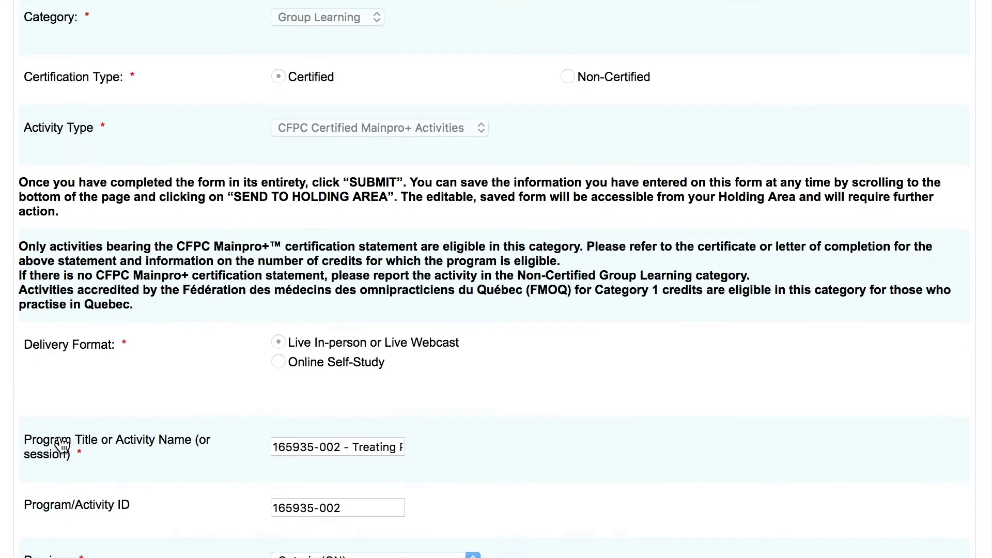
{"action": "scroll", "coordinate": [63, 444], "scroll_direction": "down", "scroll_amount": 10}
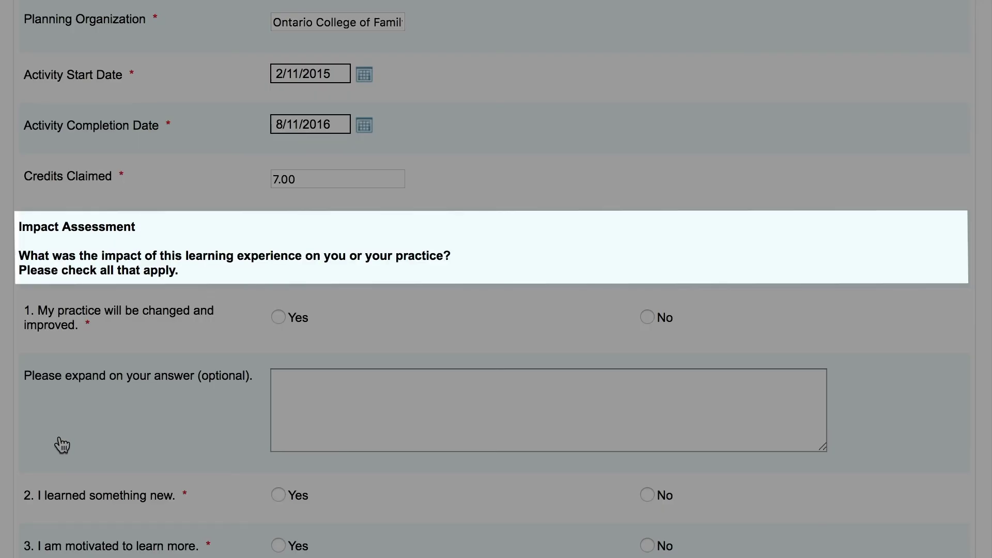
{"action": "scroll", "coordinate": [62, 444], "scroll_direction": "down", "scroll_amount": 6}
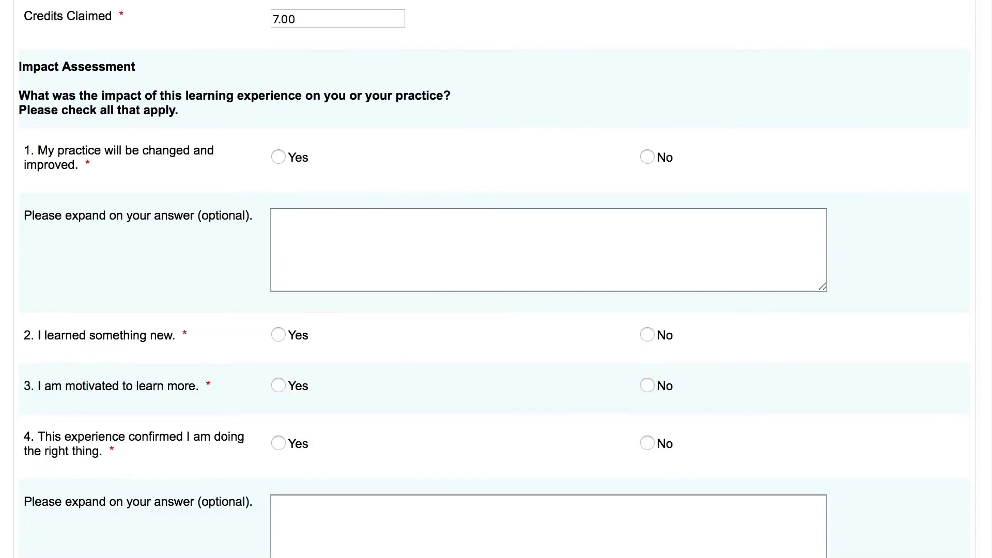
{"action": "scroll", "coordinate": [496, 280], "scroll_direction": "down", "scroll_amount": 8}
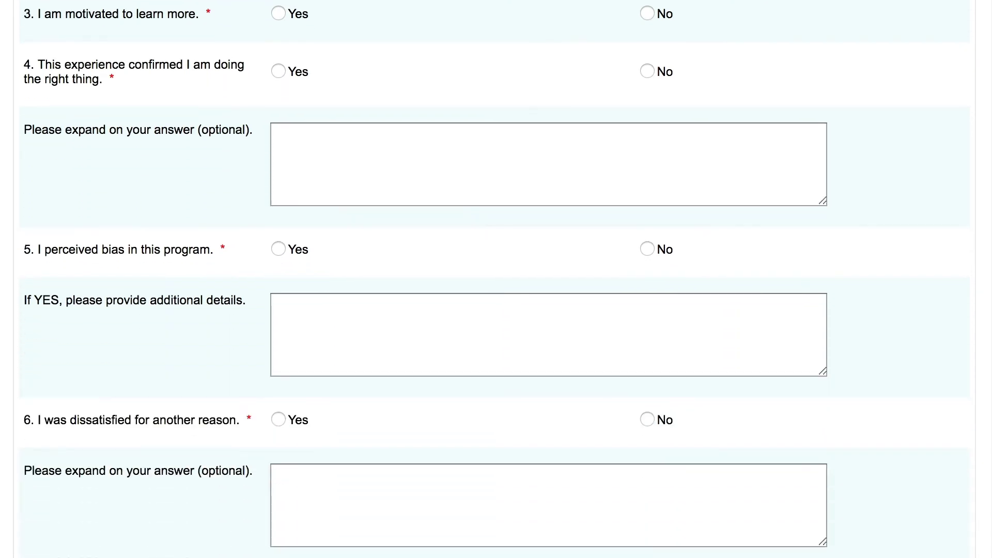
{"action": "scroll", "coordinate": [496, 279], "scroll_direction": "down", "scroll_amount": 2}
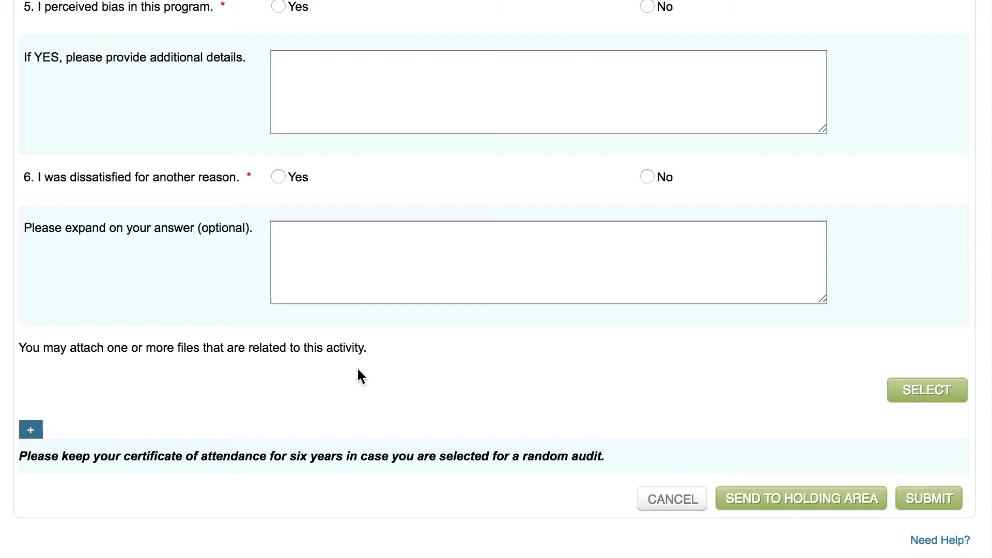
{"action": "left_click", "coordinate": [928, 501]}
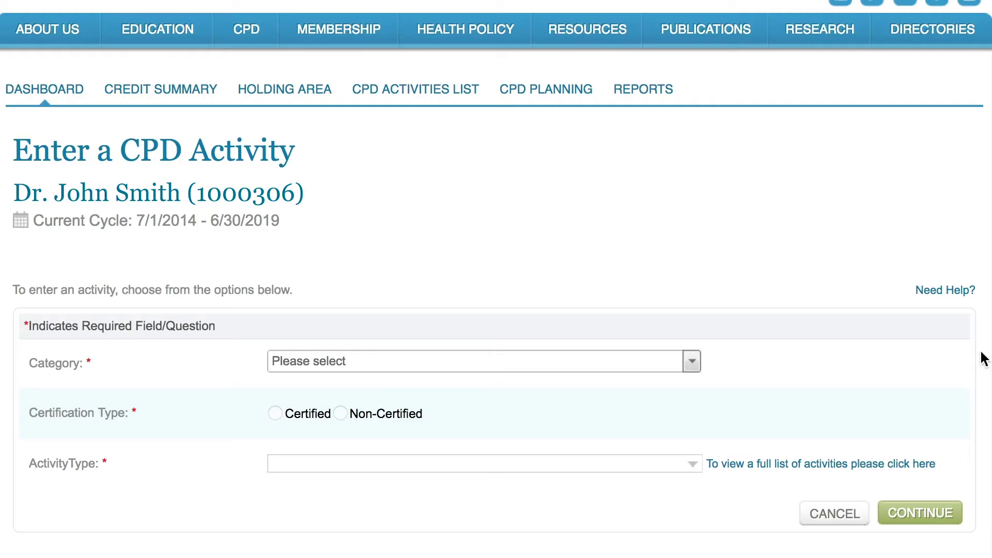
Step: Choose the Assessment category with Practice Audits/Quality Assurance Programs type and continue to details
{"action": "left_click", "coordinate": [692, 361]}
{"action": "left_click", "coordinate": [622, 384]}
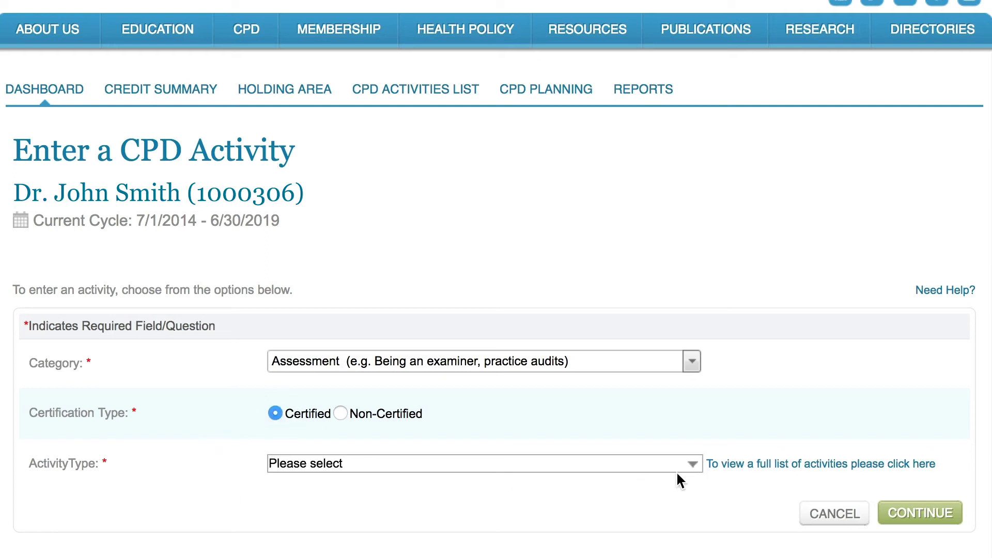
{"action": "left_click", "coordinate": [692, 465]}
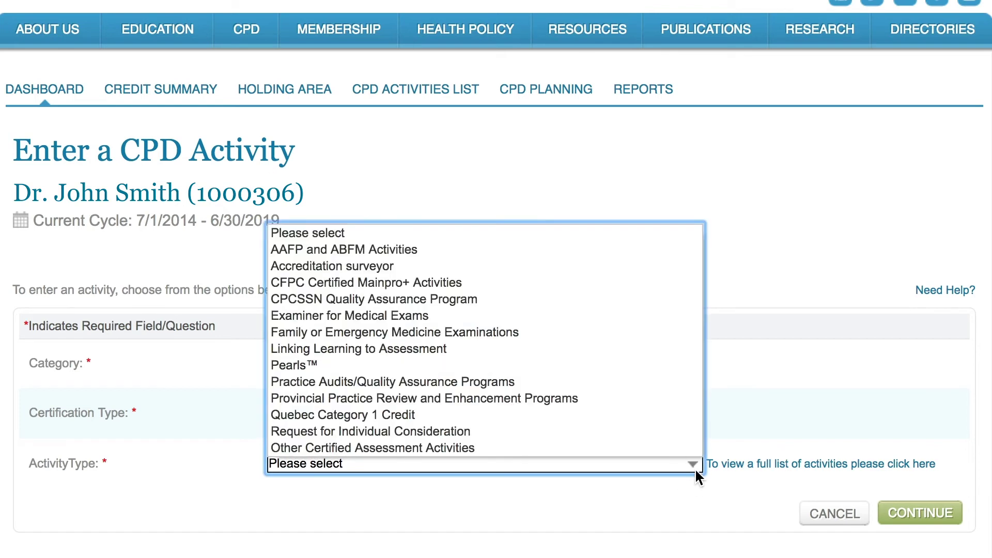
{"action": "left_click", "coordinate": [624, 381]}
{"action": "left_click", "coordinate": [625, 386]}
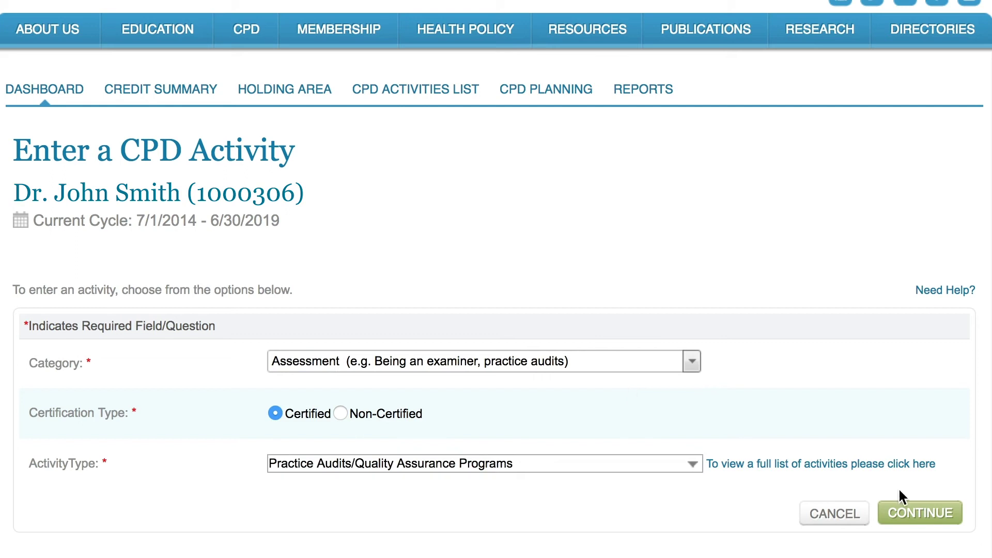
{"action": "left_click", "coordinate": [914, 515]}
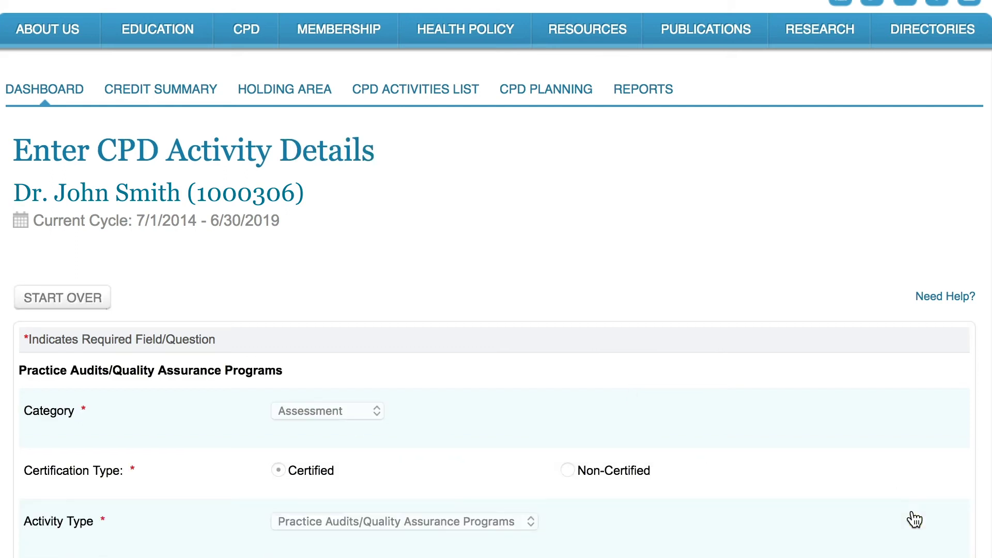
{"action": "scroll", "coordinate": [914, 519], "scroll_direction": "down", "scroll_amount": 7}
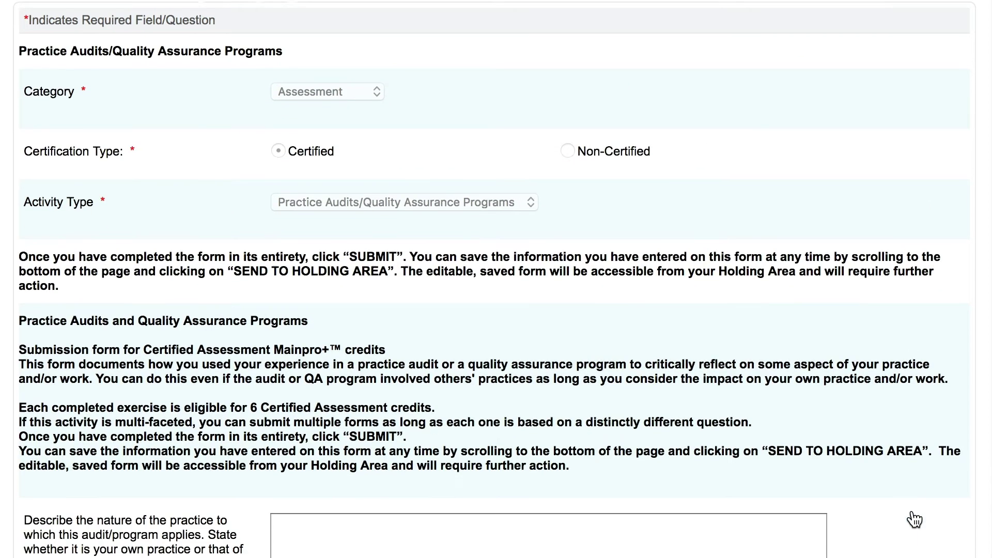
{"action": "scroll", "coordinate": [915, 519], "scroll_direction": "down", "scroll_amount": 3}
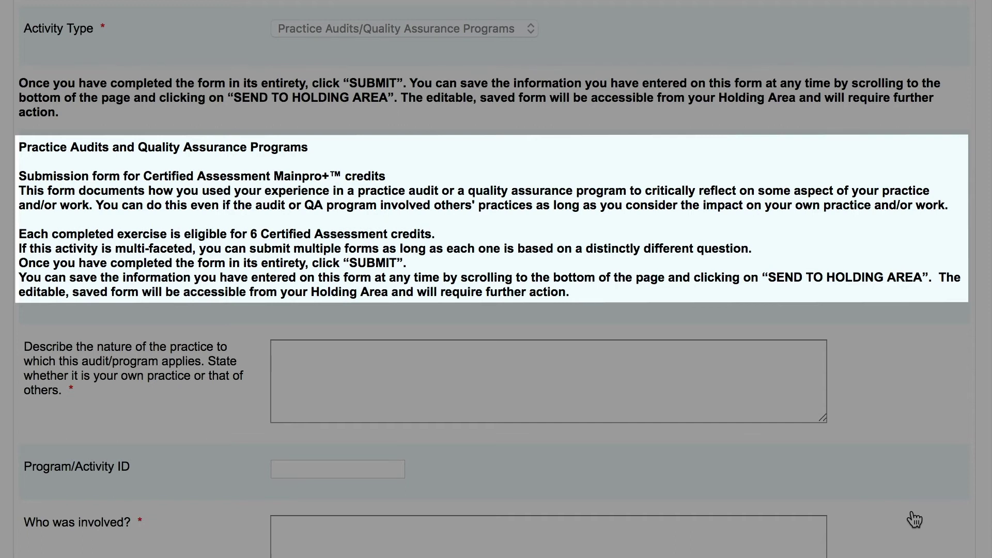
{"action": "scroll", "coordinate": [914, 519], "scroll_direction": "down", "scroll_amount": 5}
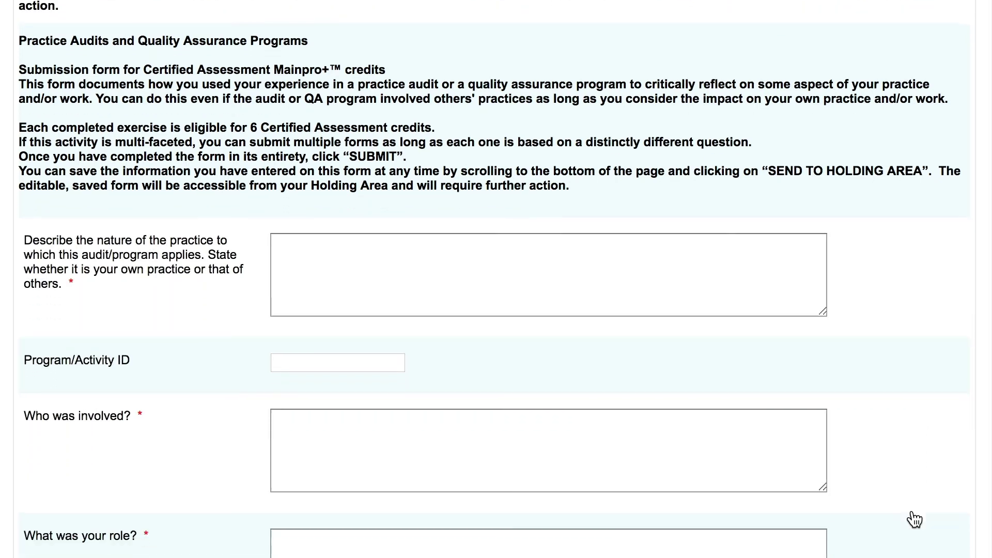
{"action": "scroll", "coordinate": [914, 520], "scroll_direction": "down", "scroll_amount": 7}
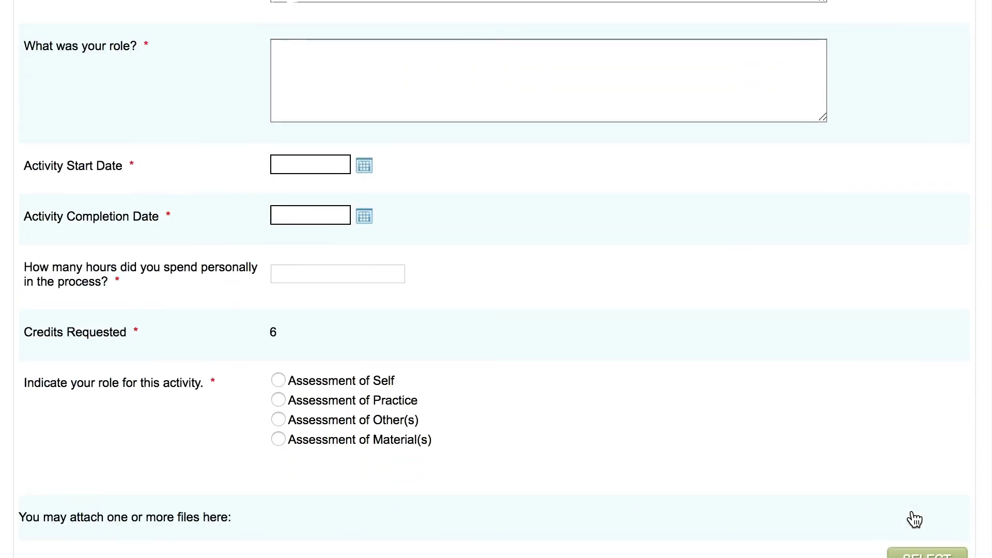
{"action": "scroll", "coordinate": [915, 519], "scroll_direction": "down", "scroll_amount": 2}
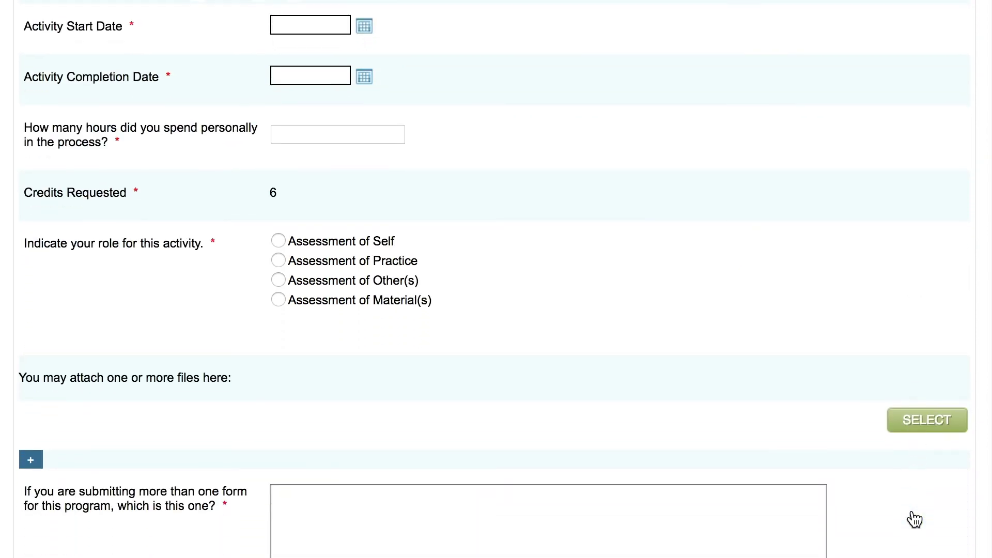
{"action": "scroll", "coordinate": [914, 519], "scroll_direction": "down", "scroll_amount": 3}
{"action": "scroll", "coordinate": [915, 520], "scroll_direction": "down", "scroll_amount": 6}
{"action": "scroll", "coordinate": [915, 520], "scroll_direction": "down", "scroll_amount": 8}
{"action": "scroll", "coordinate": [915, 520], "scroll_direction": "down", "scroll_amount": 7}
{"action": "scroll", "coordinate": [914, 519], "scroll_direction": "down", "scroll_amount": 6}
{"action": "scroll", "coordinate": [914, 520], "scroll_direction": "down", "scroll_amount": 7}
{"action": "scroll", "coordinate": [915, 519], "scroll_direction": "down", "scroll_amount": 7}
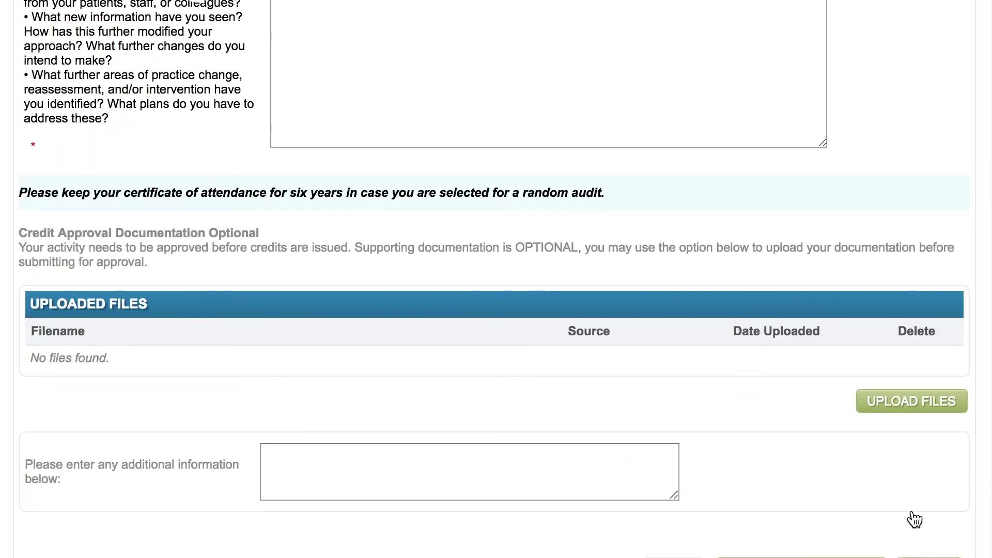
{"action": "scroll", "coordinate": [914, 519], "scroll_direction": "down", "scroll_amount": 1}
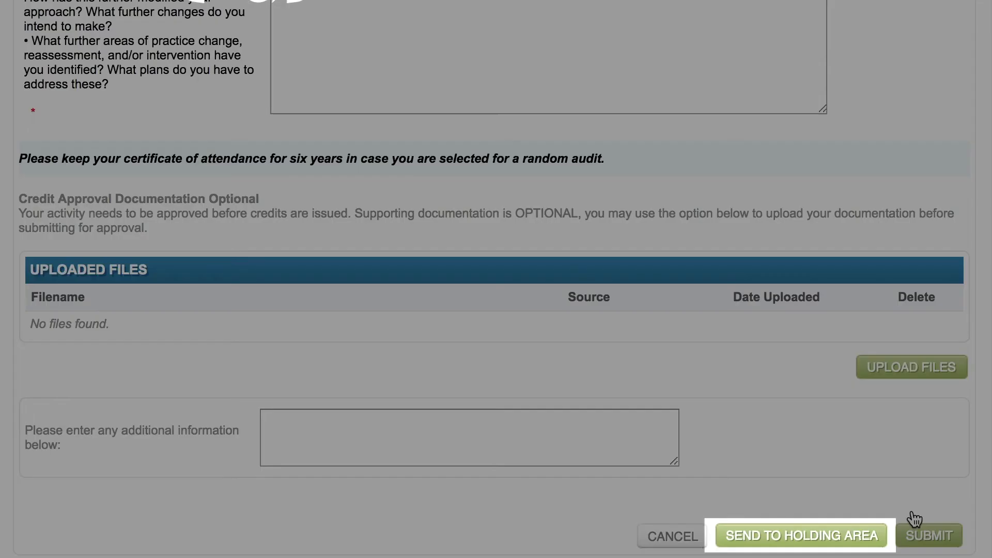
Step: Send the Practice Audits/Quality Assurance activity to the Holding Area, with no files uploaded
{"action": "left_click", "coordinate": [793, 540]}
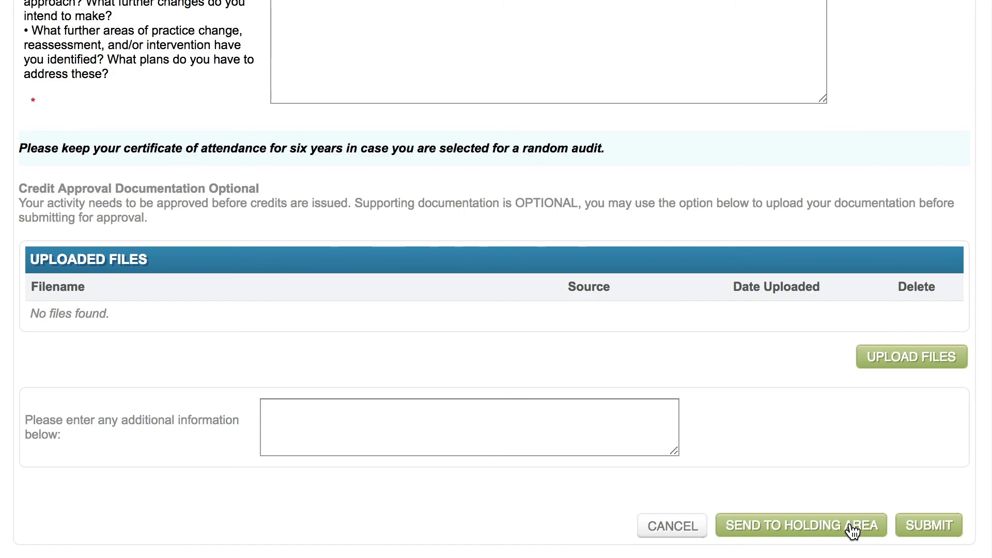
{"action": "left_click", "coordinate": [852, 526]}
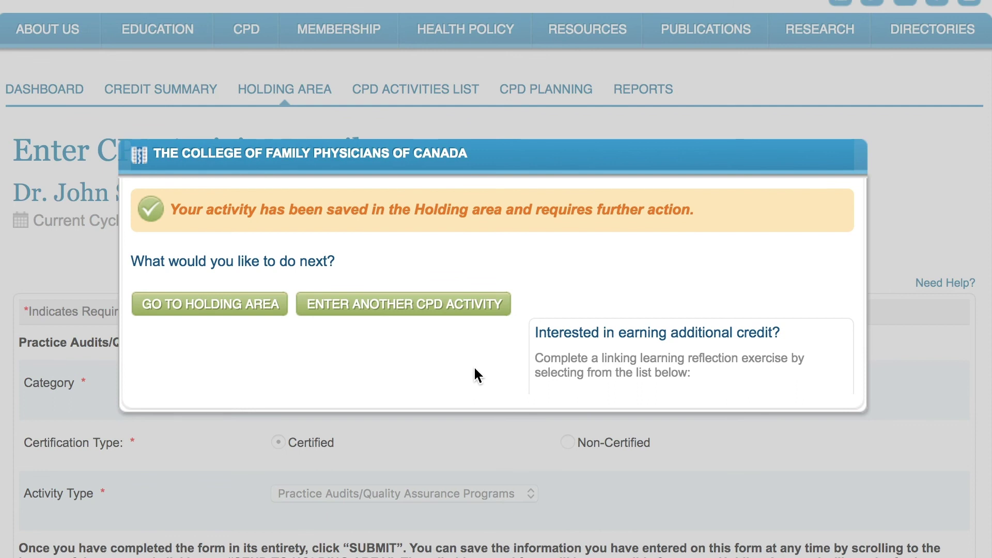
Step: Leave the linking learning exercise unselected and close the Holding Area save confirmation
{"action": "scroll", "coordinate": [474, 364], "scroll_direction": "down", "scroll_amount": 2}
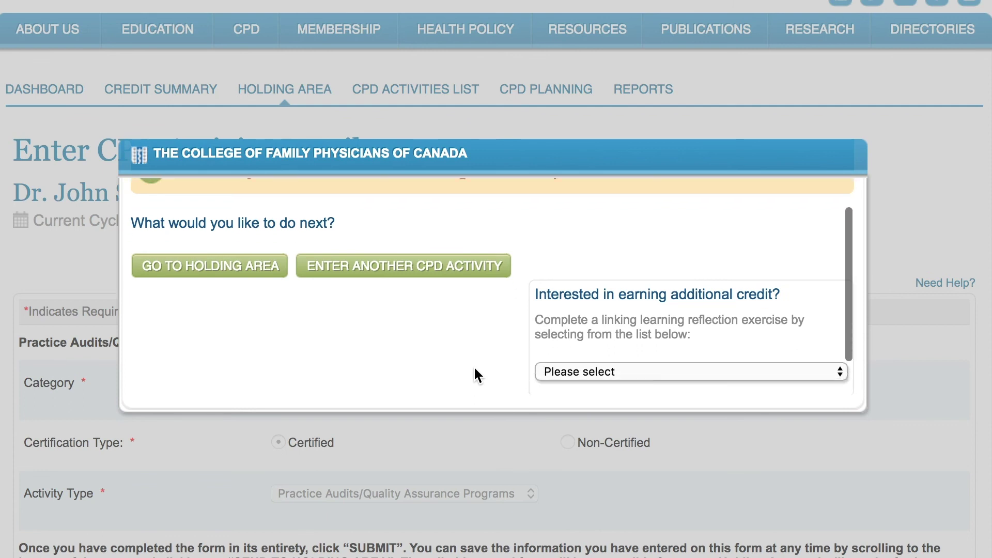
{"action": "scroll", "coordinate": [474, 366], "scroll_direction": "down", "scroll_amount": 3}
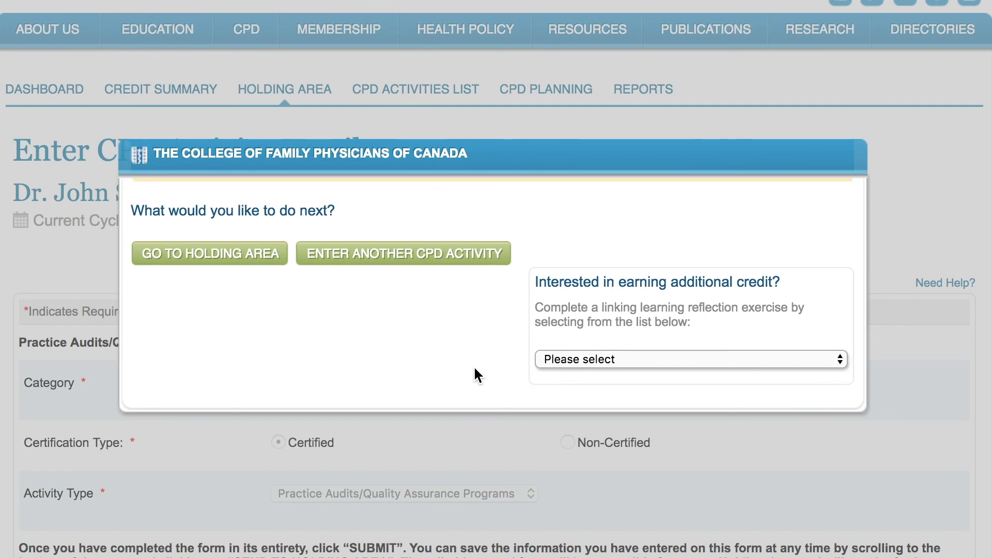
{"action": "left_click", "coordinate": [683, 360]}
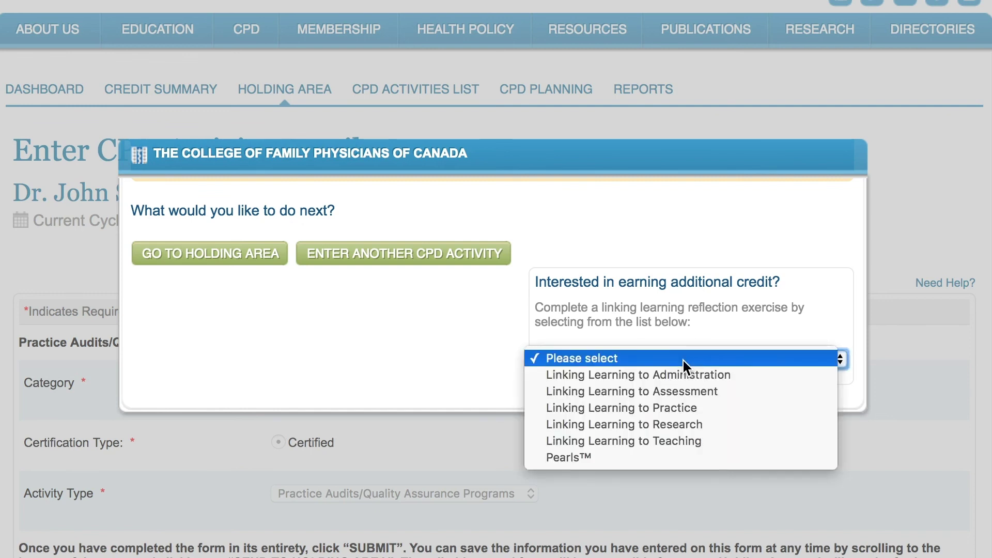
{"action": "left_click", "coordinate": [442, 358]}
{"action": "scroll", "coordinate": [441, 354], "scroll_direction": "down", "scroll_amount": 2}
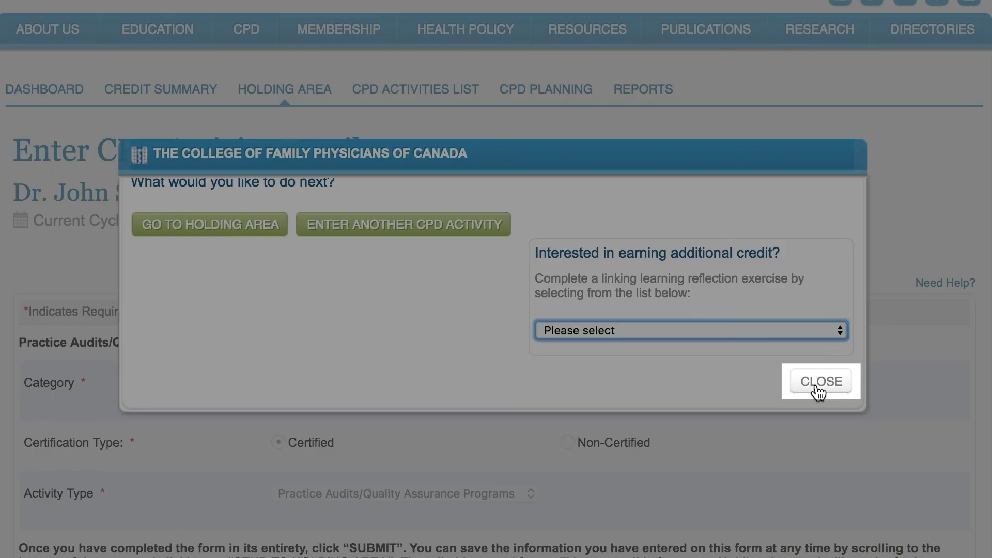
{"action": "left_click", "coordinate": [817, 387]}
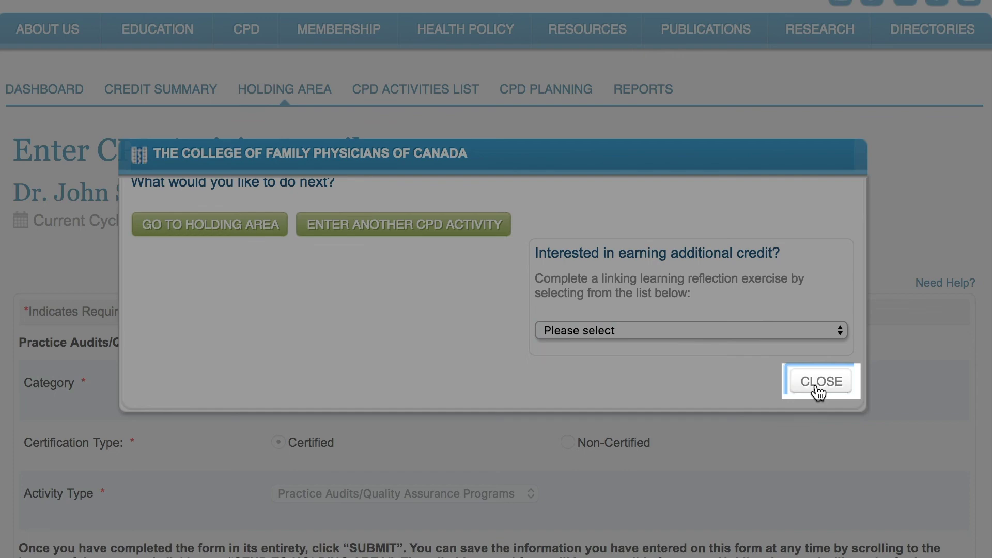